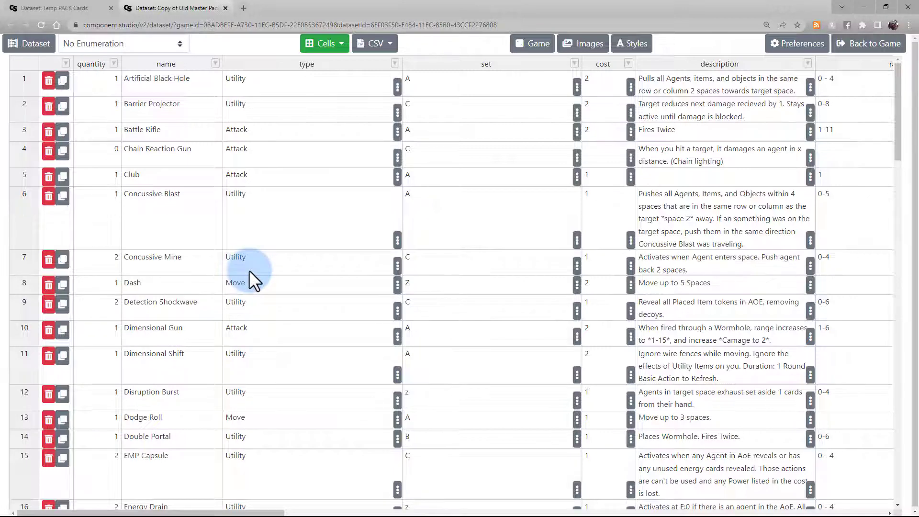
Add a Number column named HP to the Temp PACK Cards dataset.
click(90, 7)
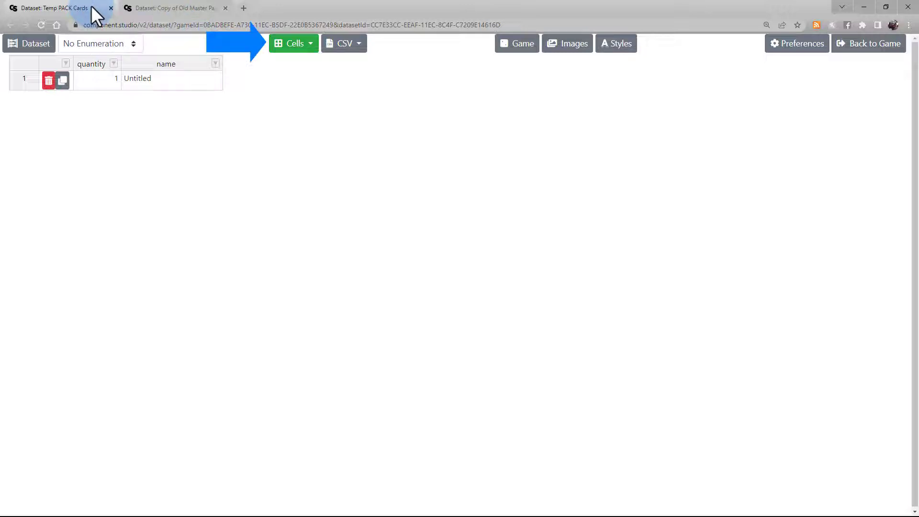
click(311, 47)
click(320, 107)
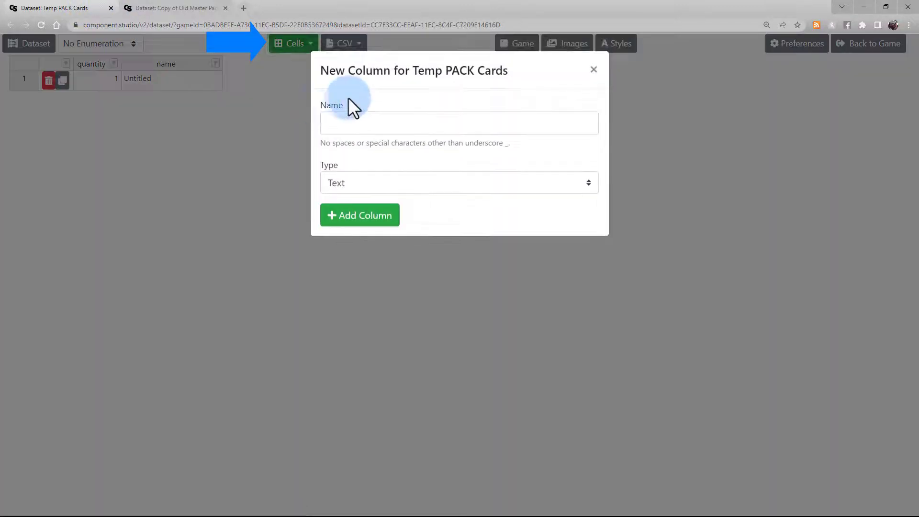
click(361, 120)
text(HP)
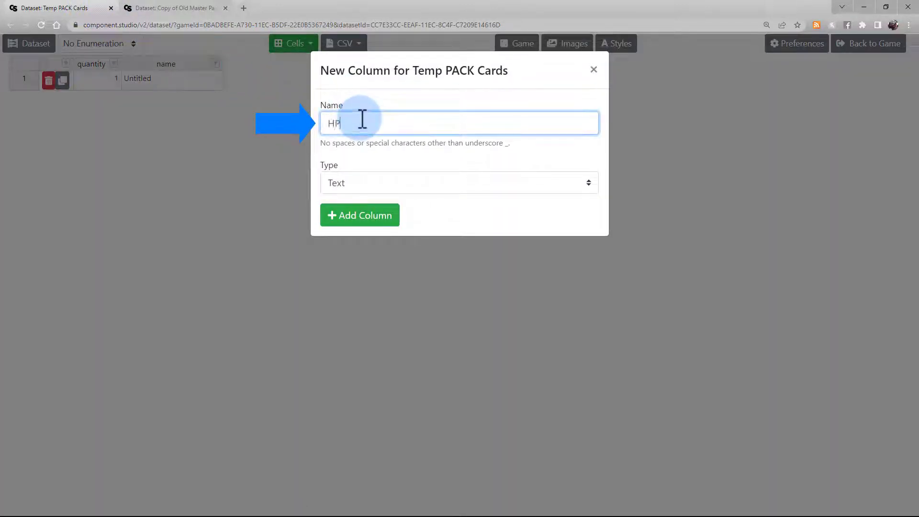
click(396, 188)
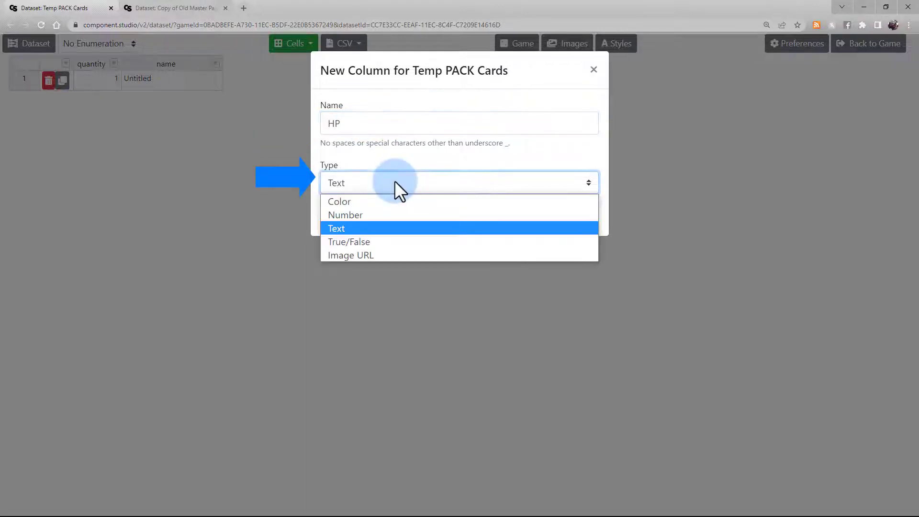
click(398, 214)
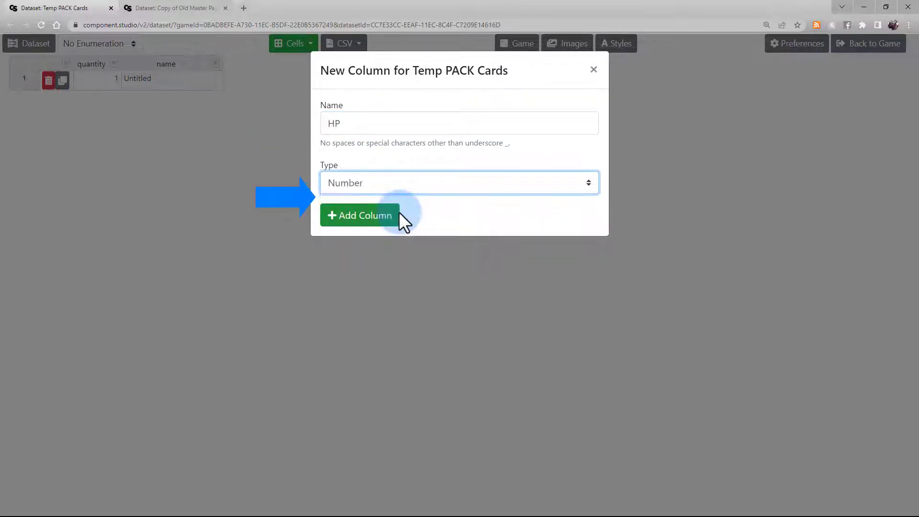
click(397, 217)
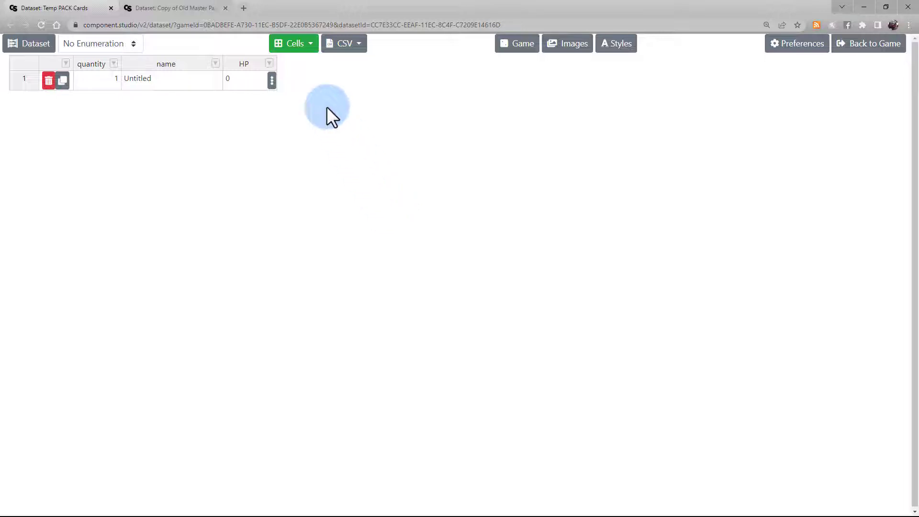
Rename the HP column to Health.
click(269, 64)
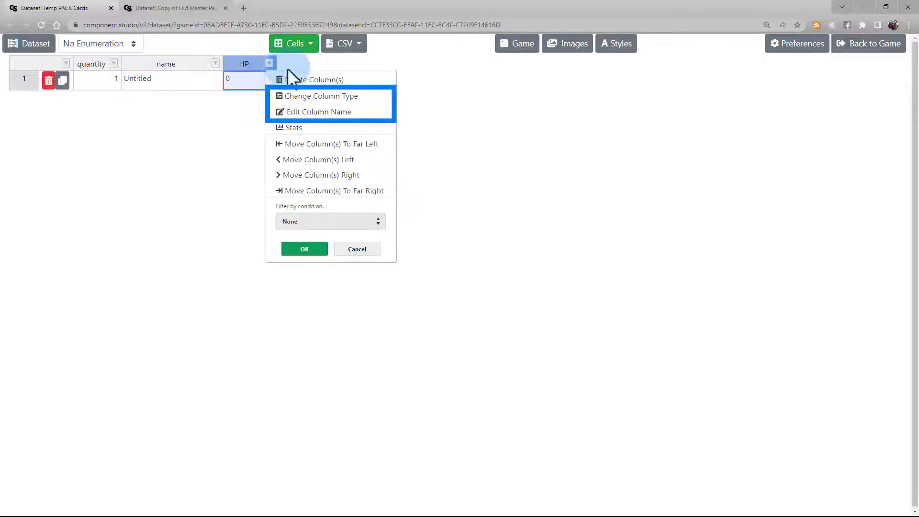
click(373, 119)
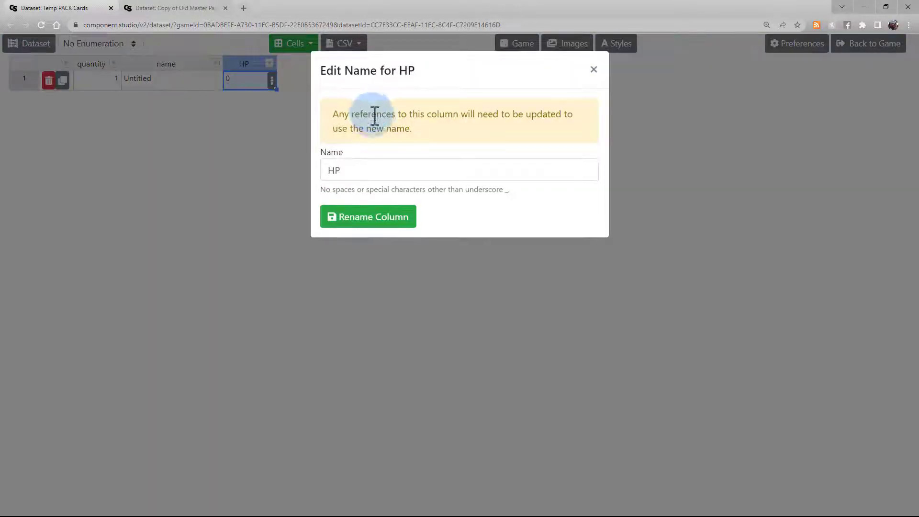
drag(363, 170, 262, 179)
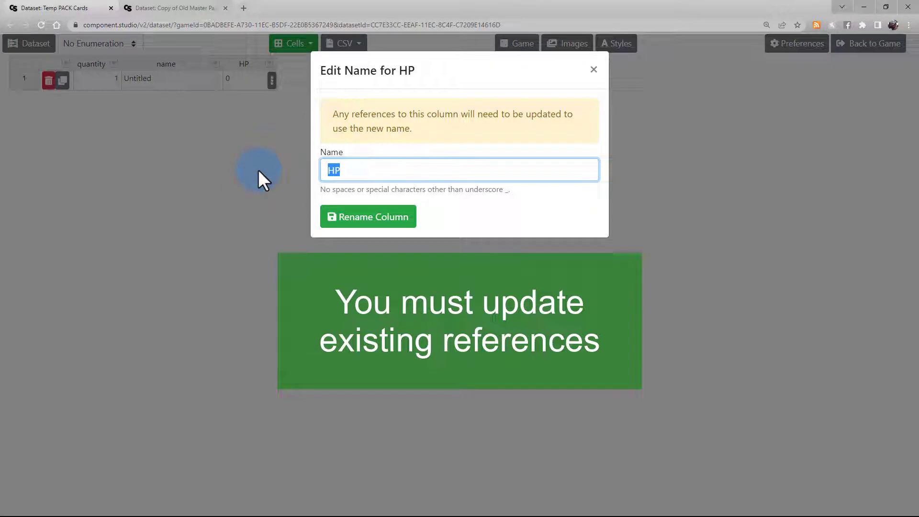
text(Health)
click(355, 220)
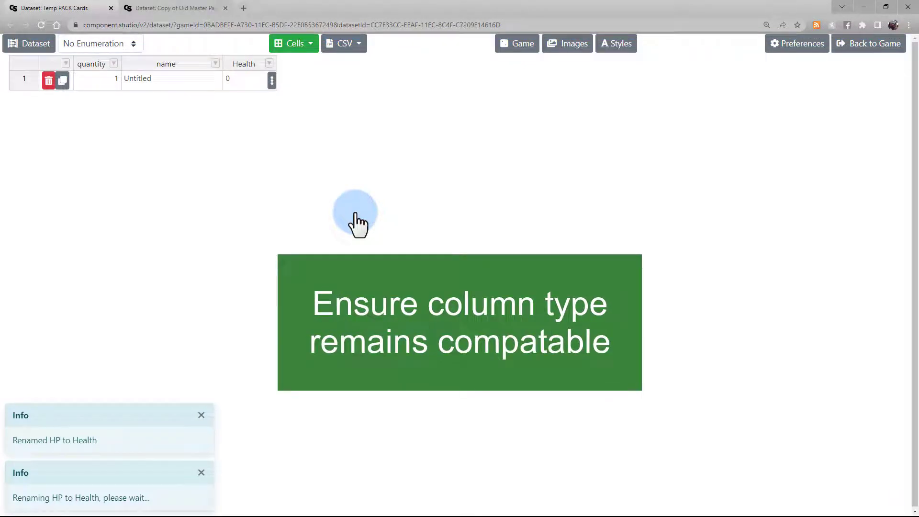
Change the type of the Health column to Text.
click(269, 64)
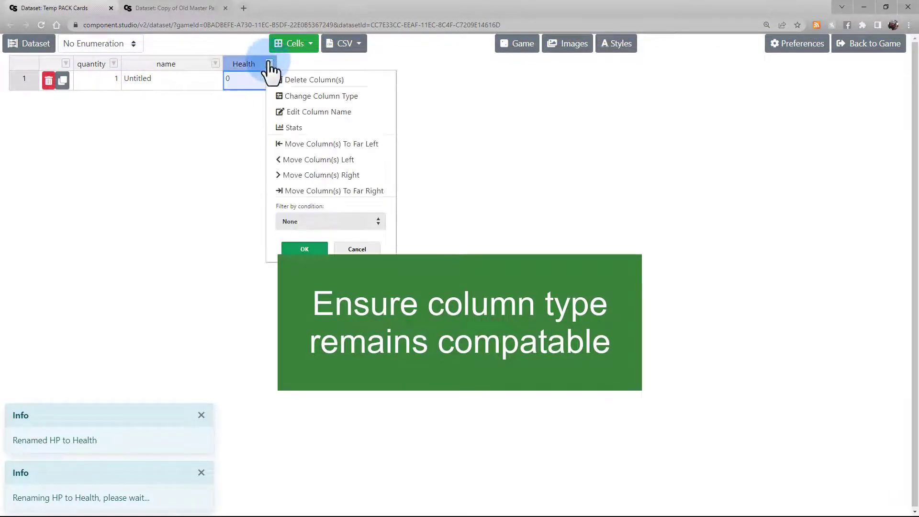
click(316, 94)
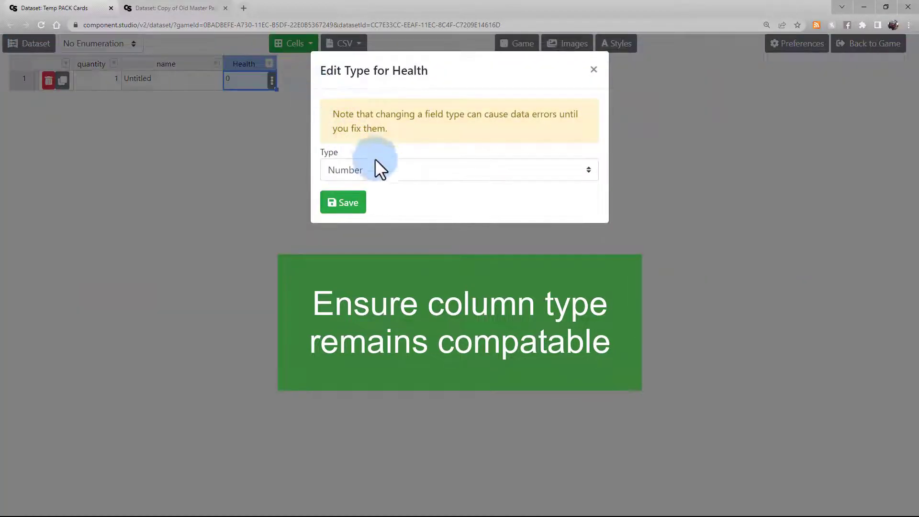
click(388, 170)
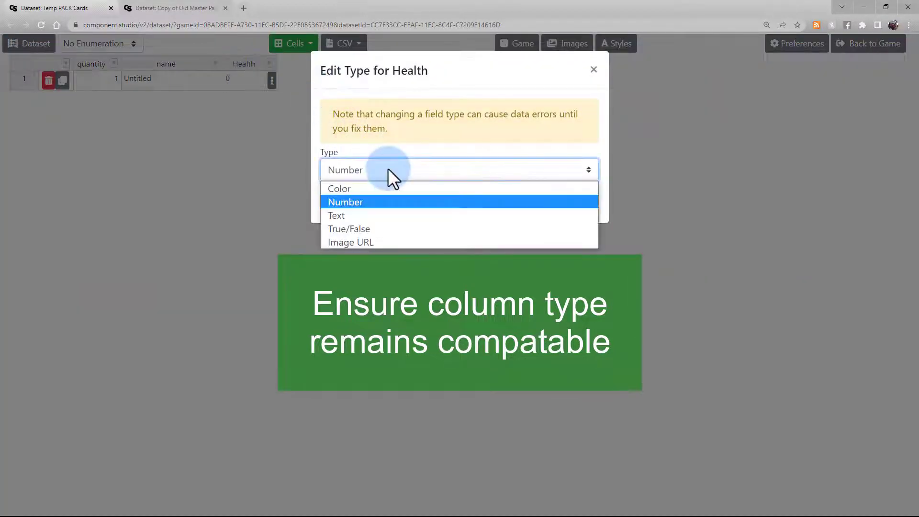
click(389, 216)
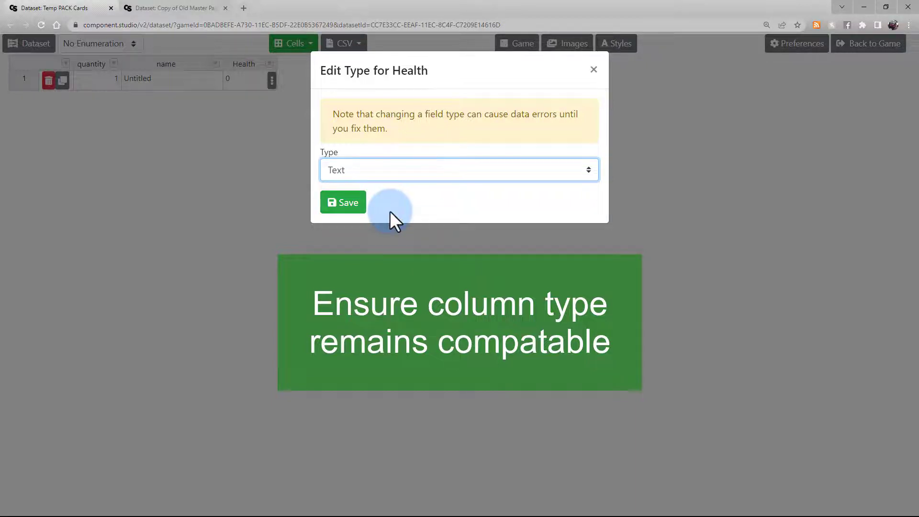
click(359, 209)
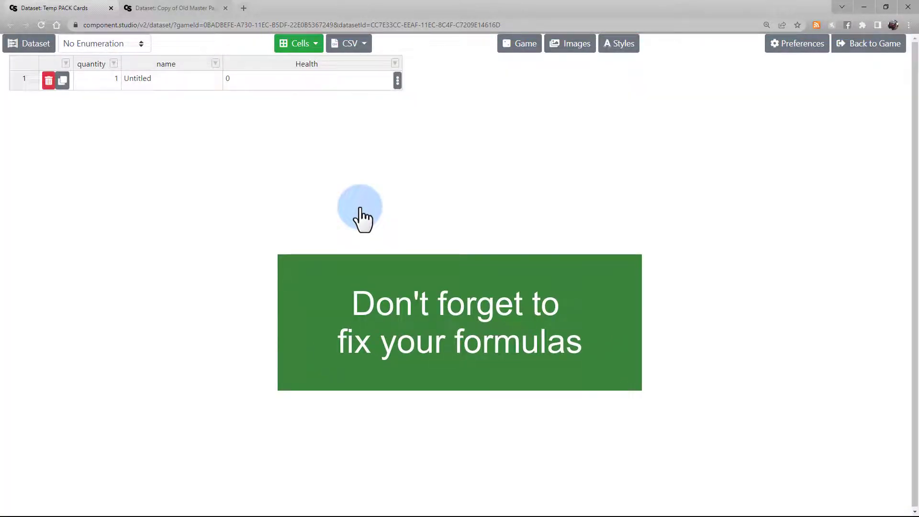
In the Copy of Old Master Pack dataset, move the React column directly after secret, and shift it one place right past interestingRating.
click(201, 9)
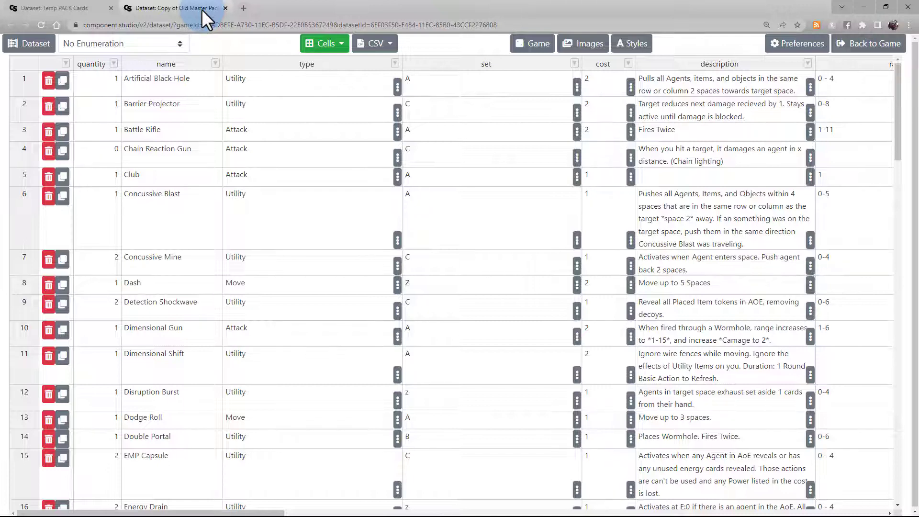
drag(172, 513, 868, 475)
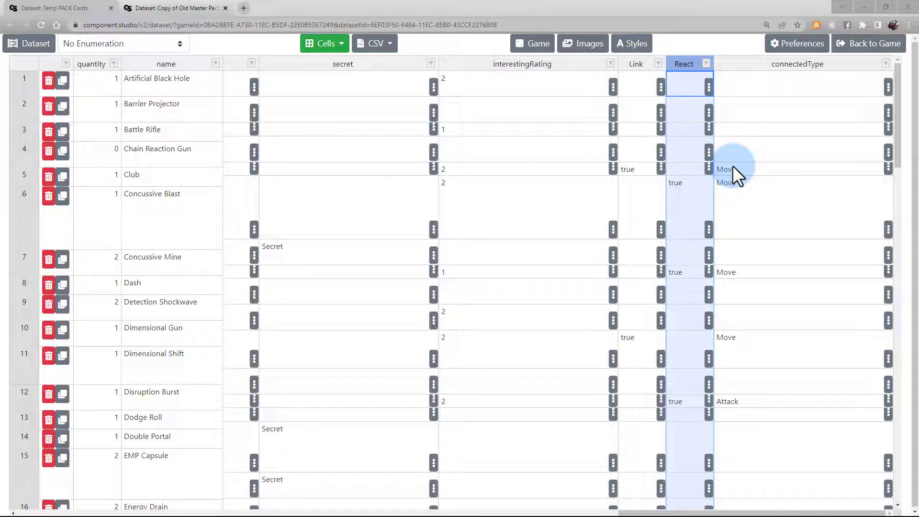
click(691, 52)
drag(692, 52, 460, 51)
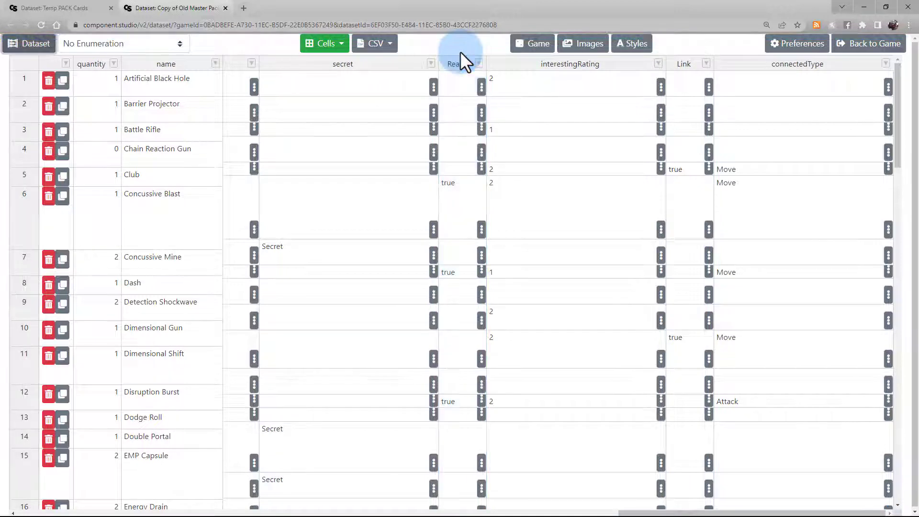
click(478, 63)
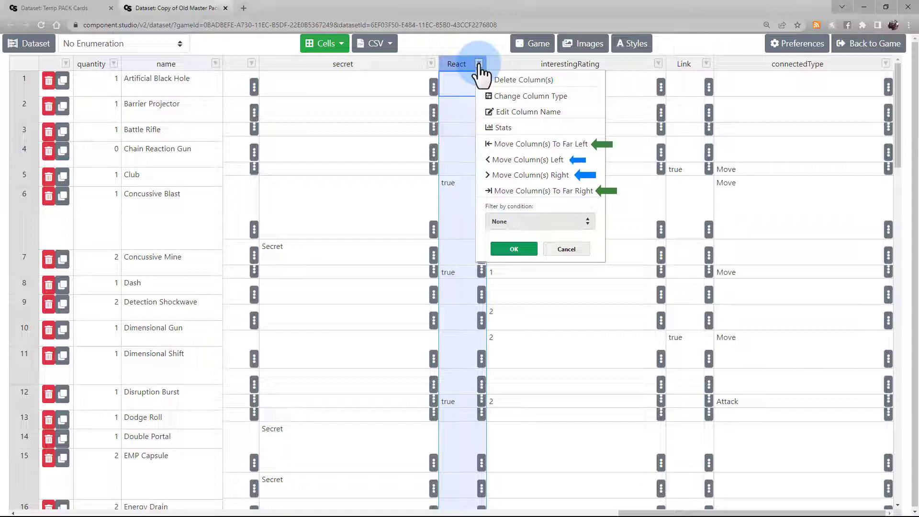
click(503, 178)
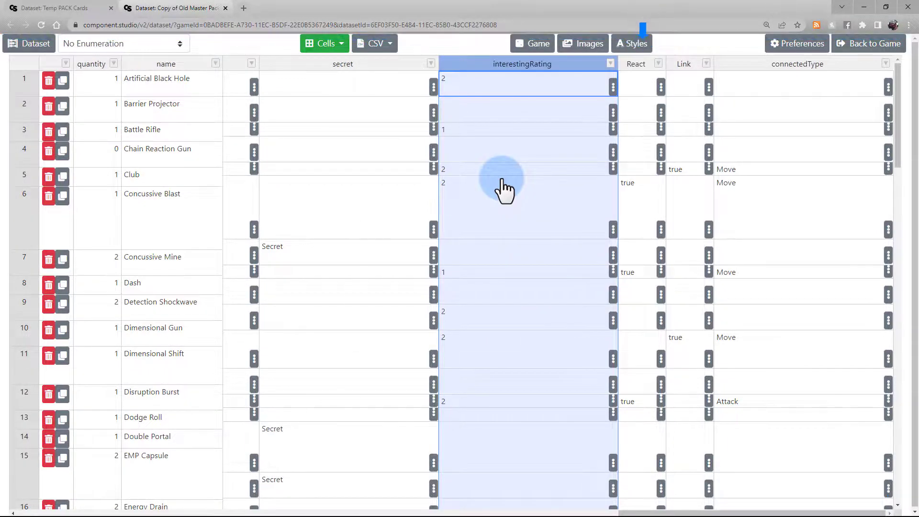
Widen the description column so that its longer texts wrap onto fewer lines.
scroll(228, 446, left, 10)
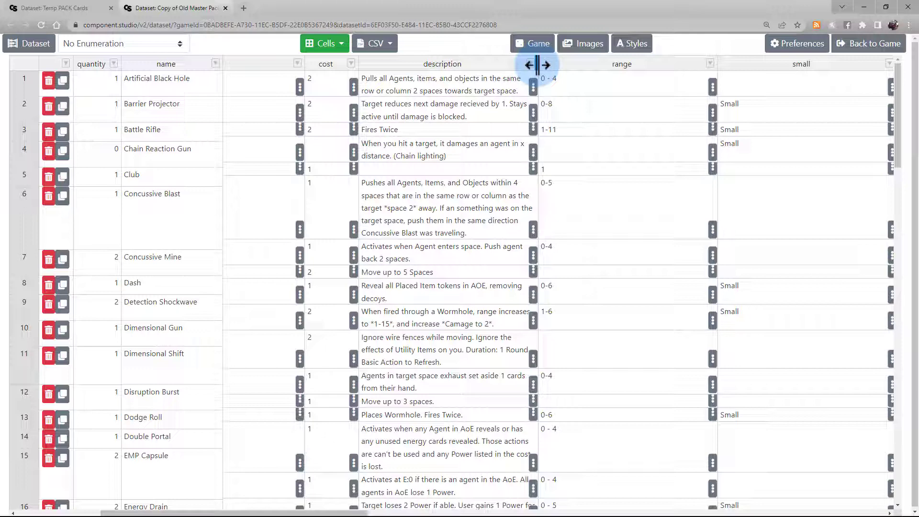
drag(537, 65, 660, 81)
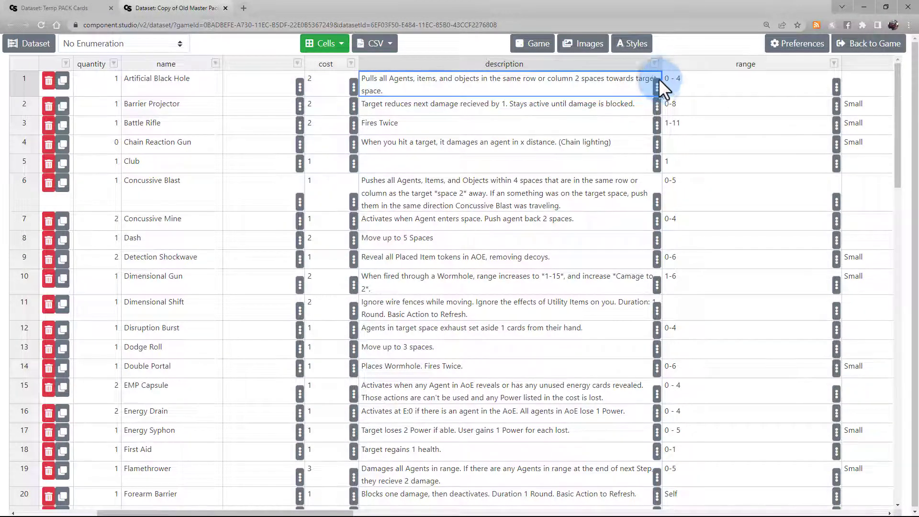
Select the description and range columns together and view the column actions offered for them.
click(620, 62)
shift+click(771, 67)
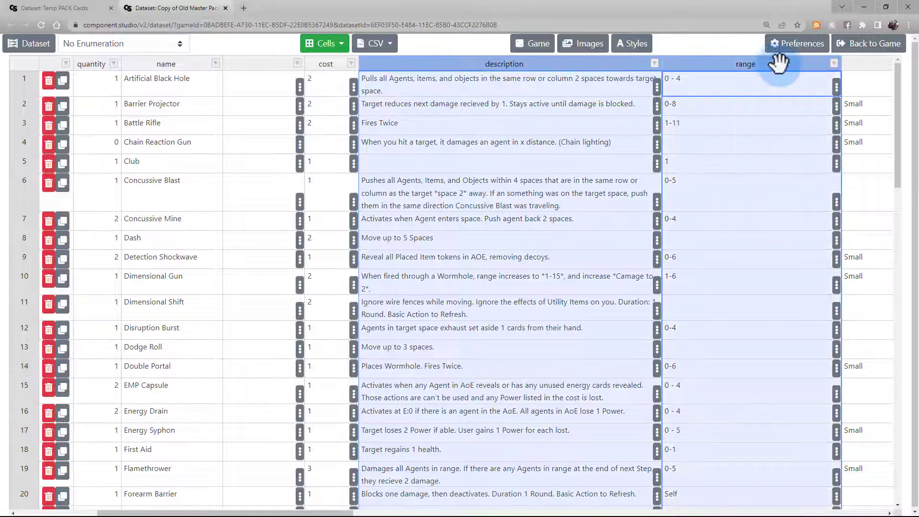
click(834, 64)
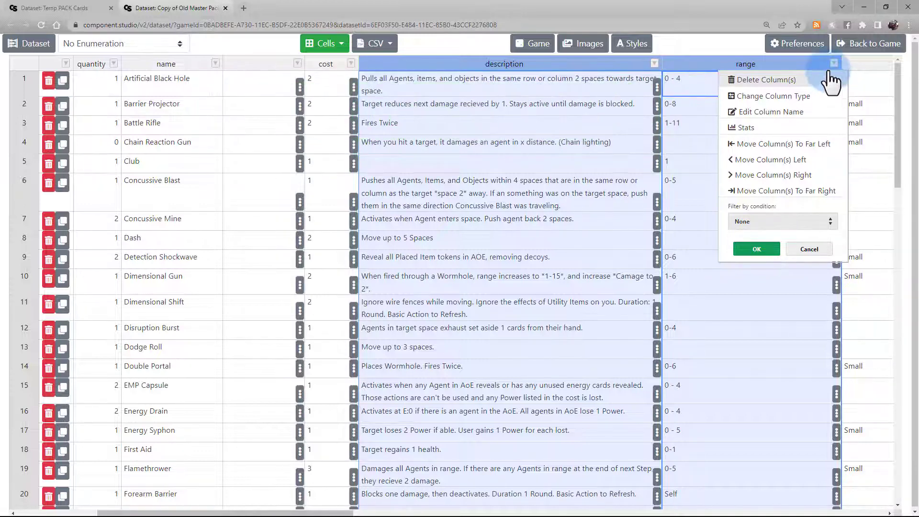
click(816, 61)
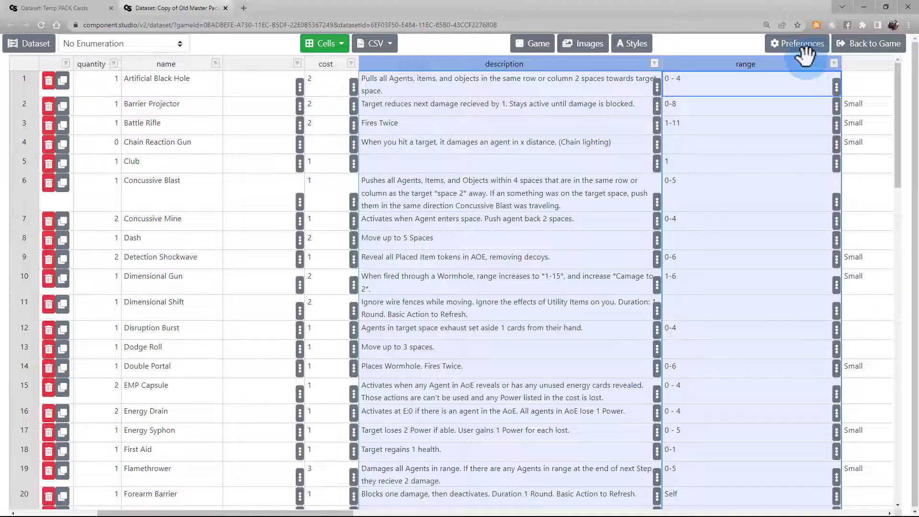
Add a Number column named Costv2 to the Copy of Old Master Pack dataset.
click(341, 48)
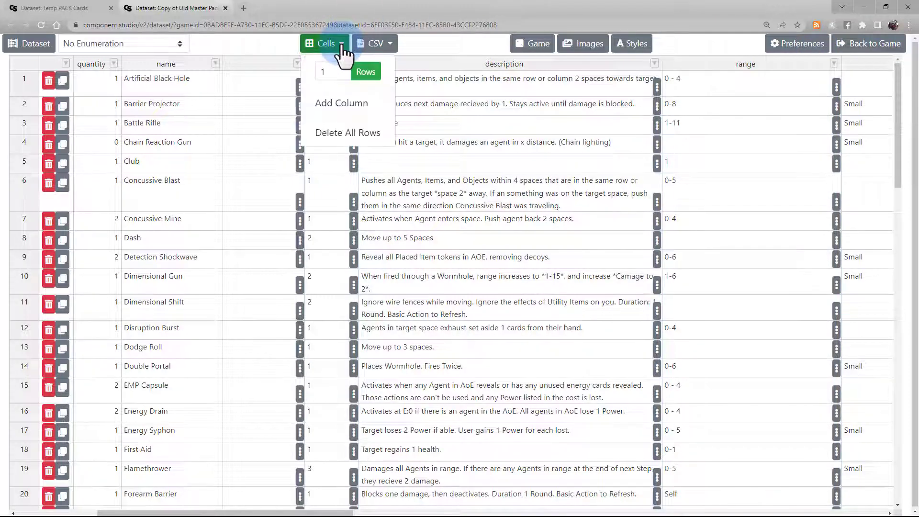
click(352, 103)
click(356, 118)
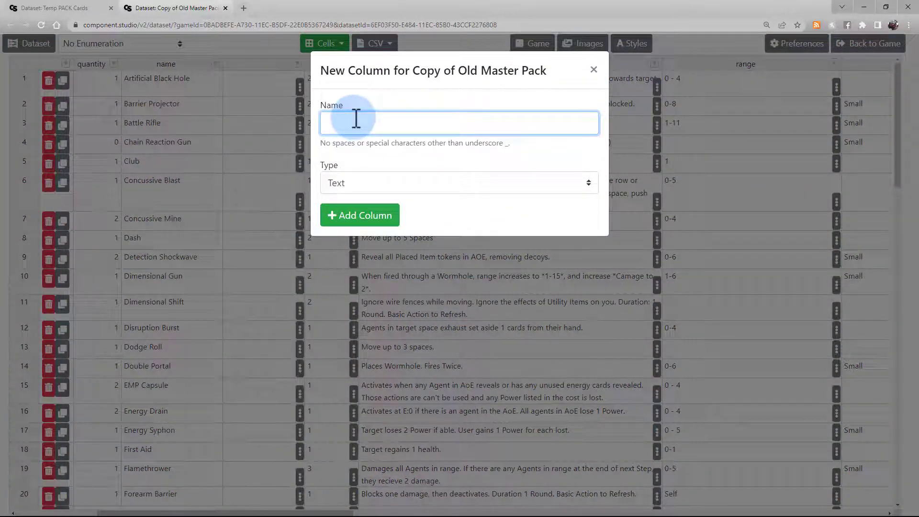
text(Costv2)
click(360, 187)
click(359, 214)
click(359, 216)
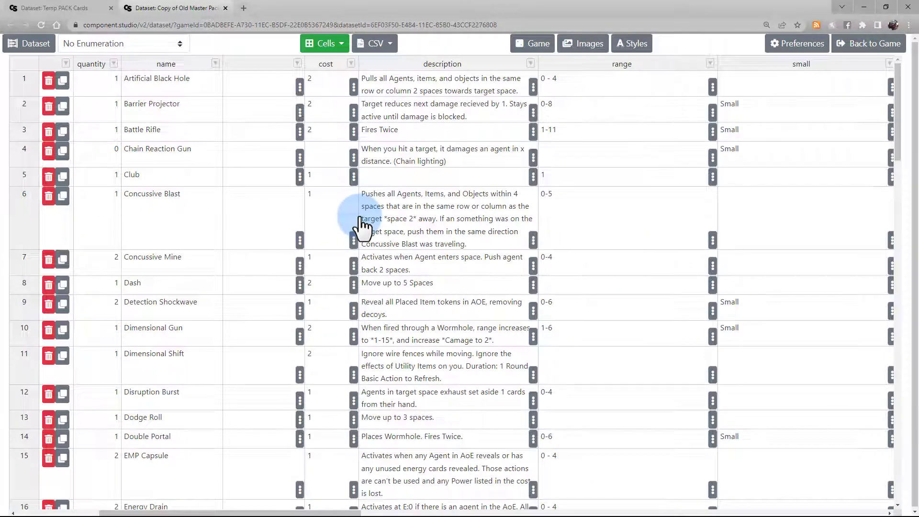
Copy all values of the cost column into the Costv2 column, keeping the rows in their original unsorted order.
click(334, 65)
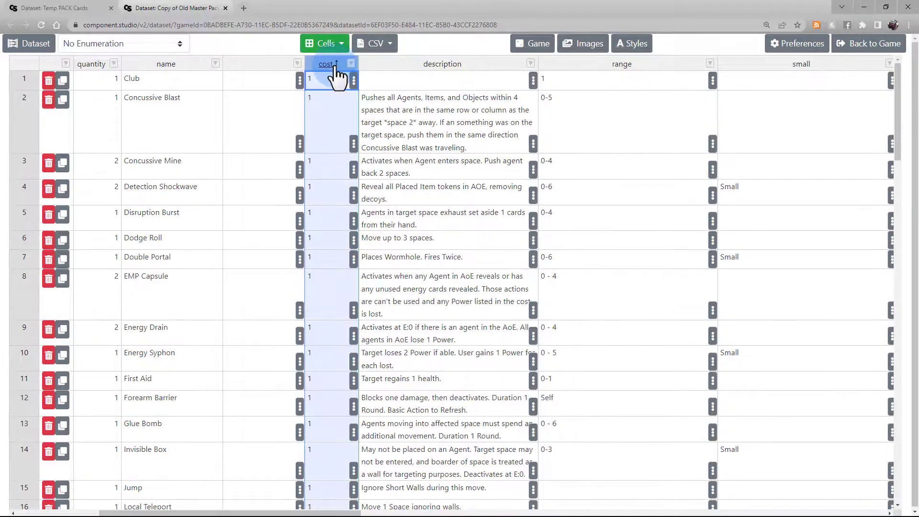
click(341, 56)
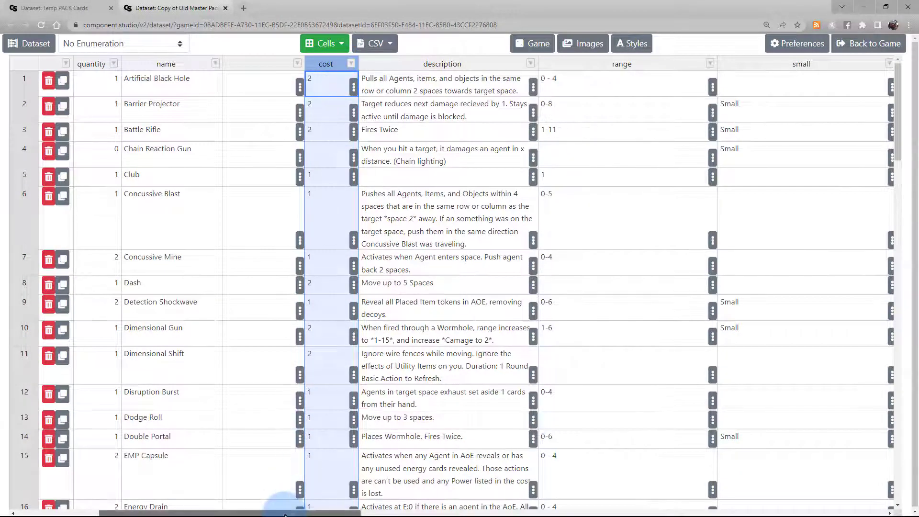
drag(287, 512, 898, 472)
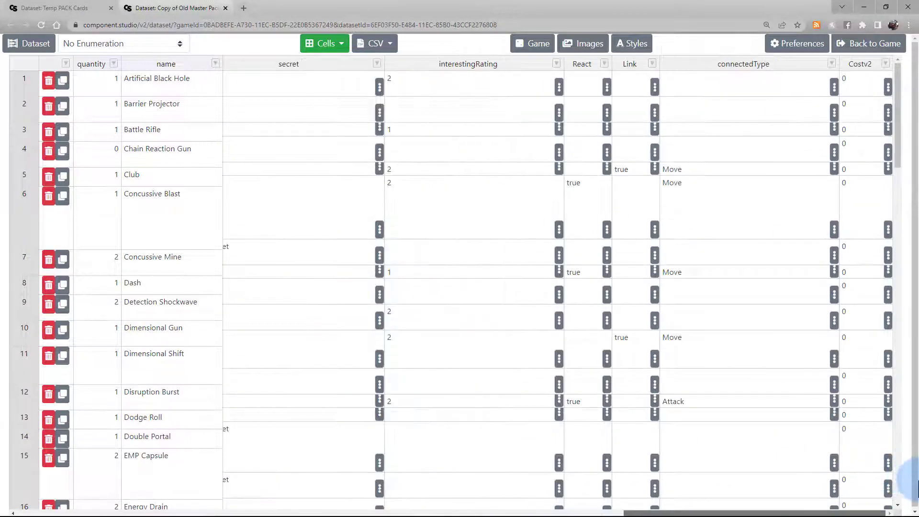
click(842, 67)
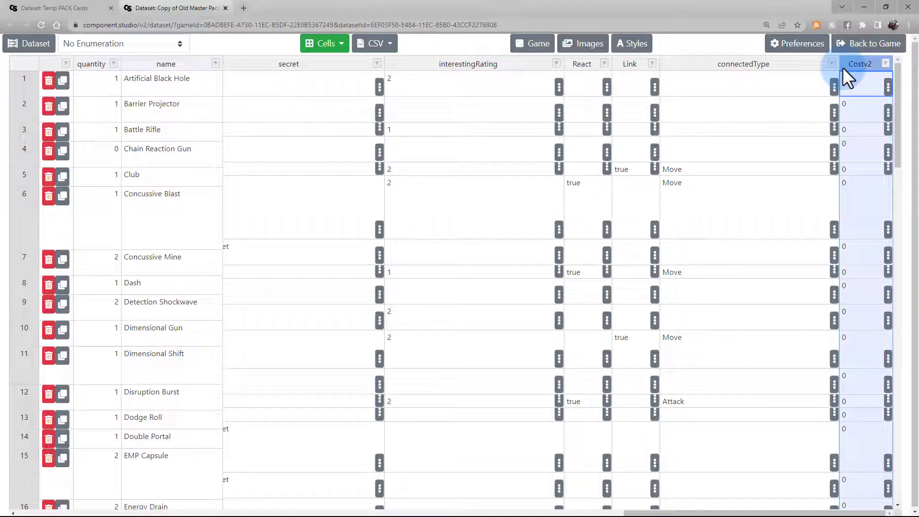
key(ctrl+v)
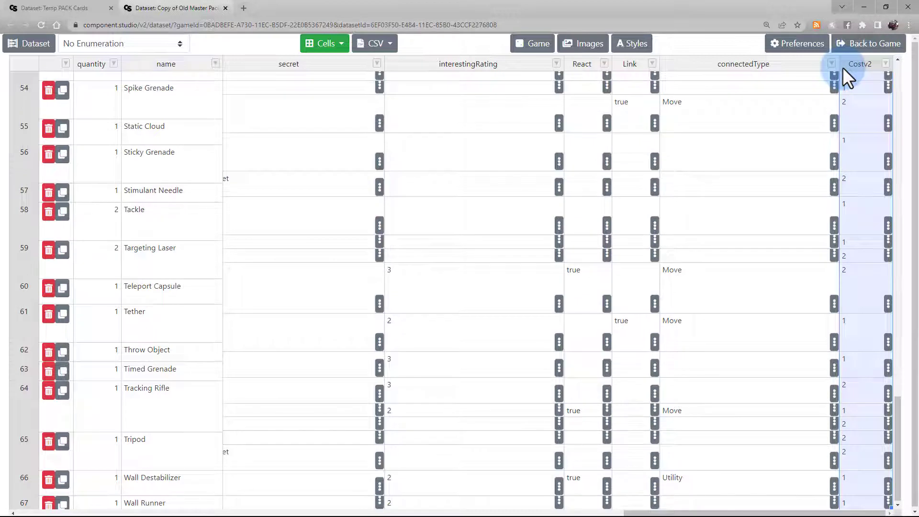